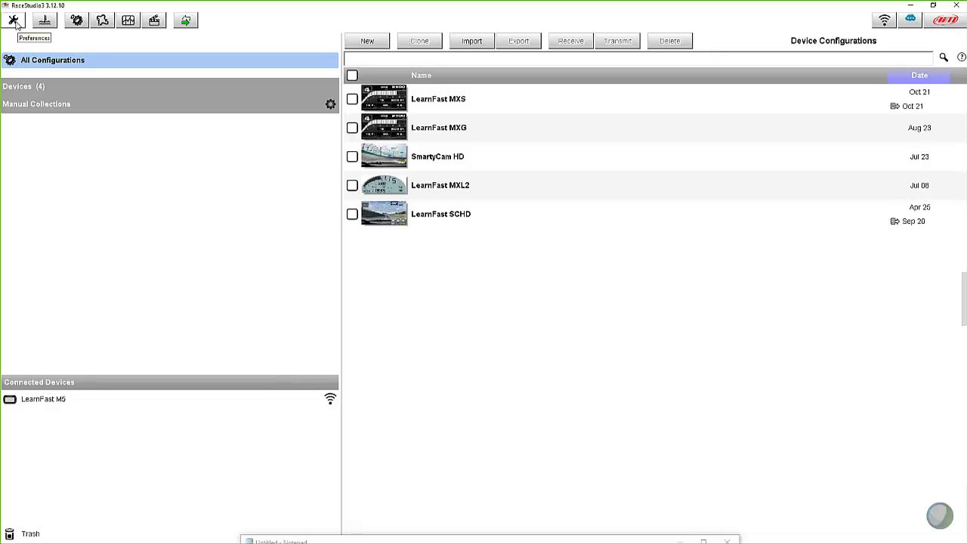
Step: Open Data Download from the Preferences wrench menu
{"action": "left_click", "coordinate": [16, 23]}
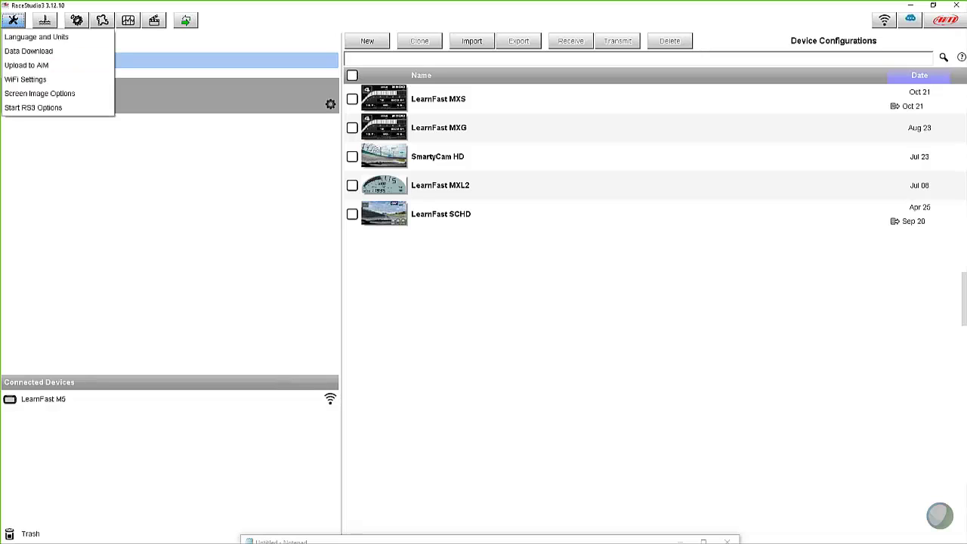
{"action": "left_click", "coordinate": [65, 51]}
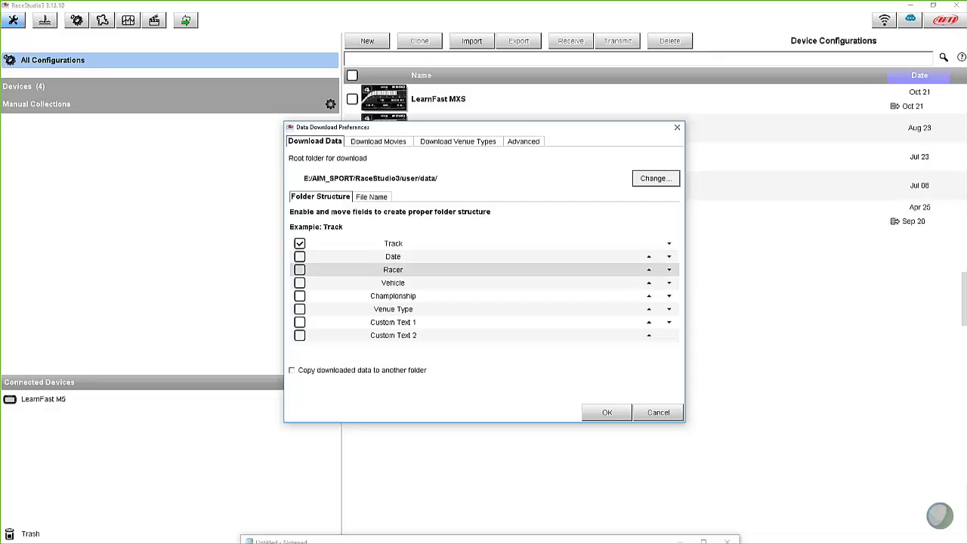
Step: Move Racer two places up, above Track, then untick it so only Track stays enabled
{"action": "left_click", "coordinate": [300, 270]}
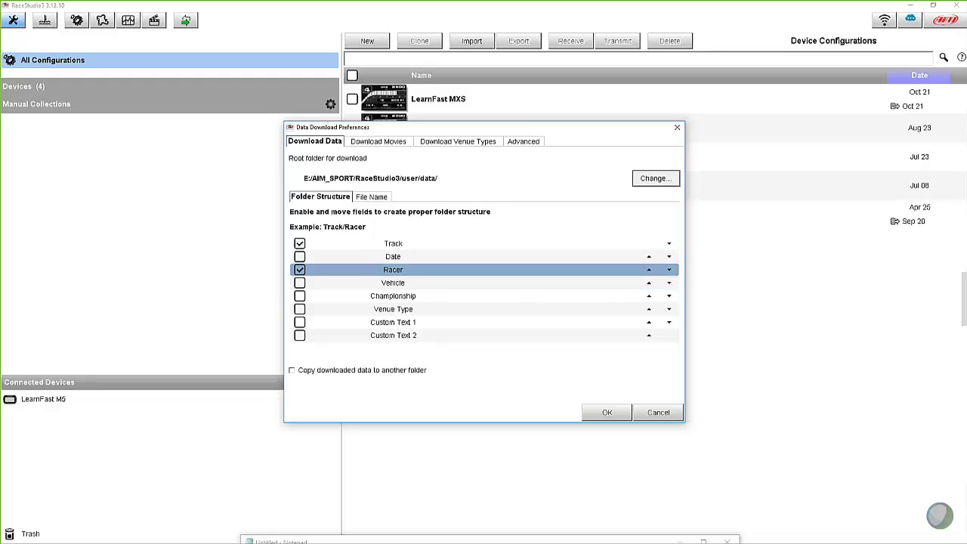
{"action": "left_click", "coordinate": [650, 272]}
{"action": "left_click", "coordinate": [650, 259]}
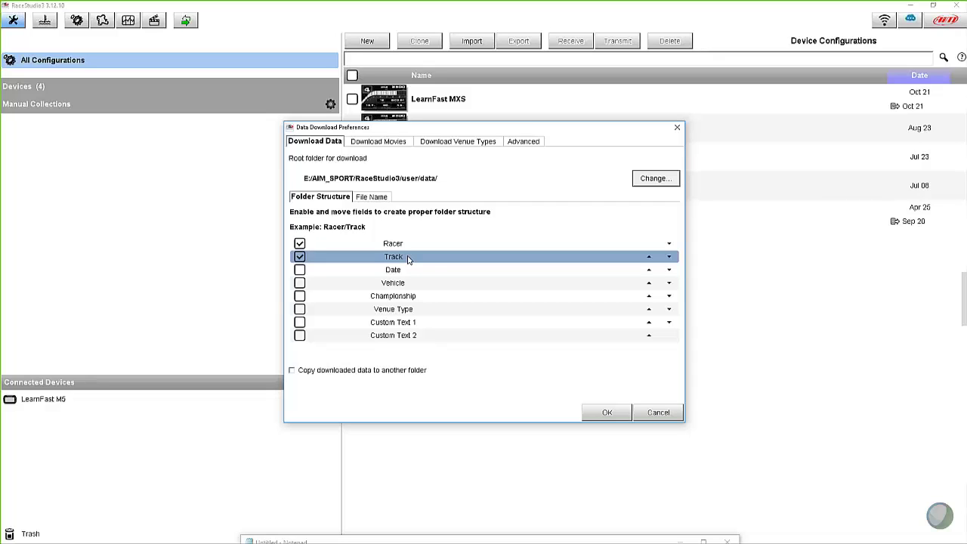
{"action": "left_click", "coordinate": [299, 243]}
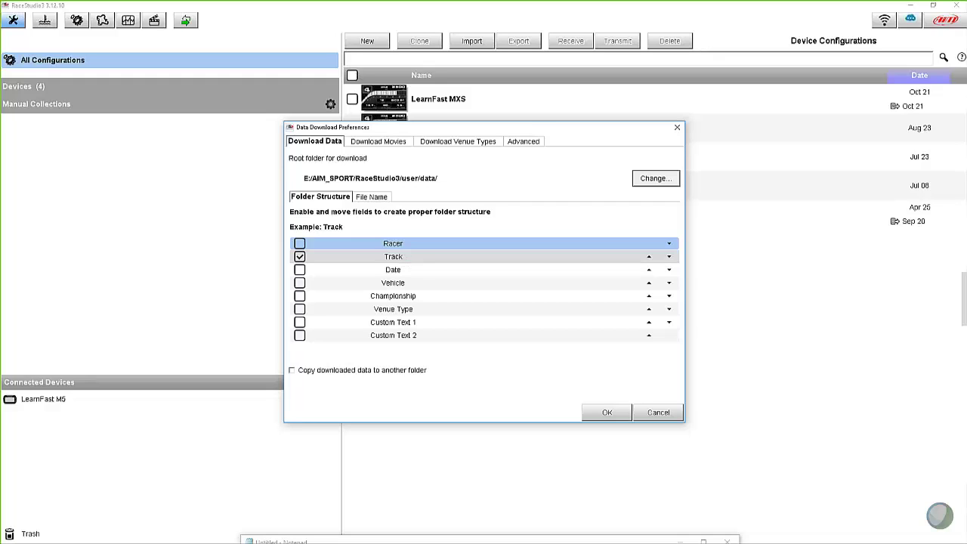
Step: Show the File Name sub-tab and select its Date and Time field
{"action": "left_click", "coordinate": [373, 197]}
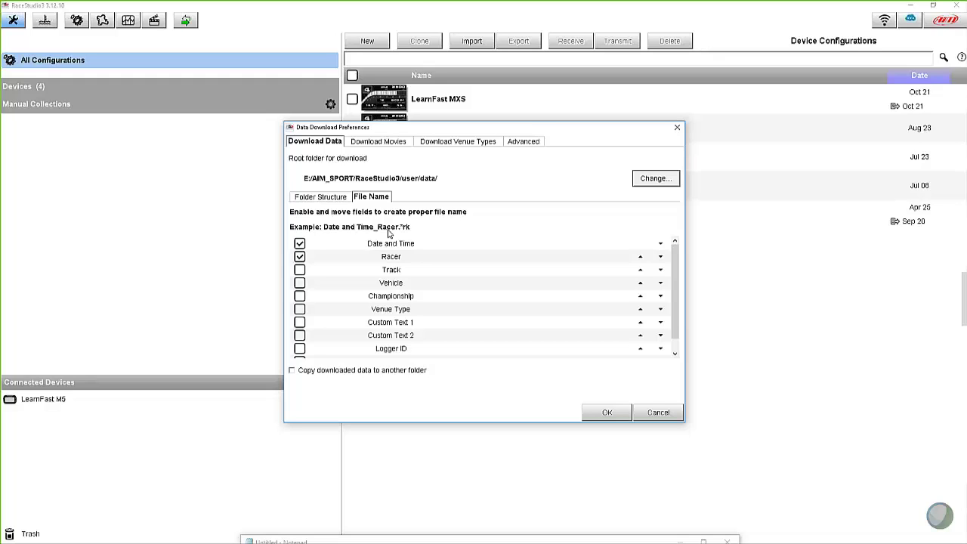
{"action": "left_click", "coordinate": [365, 243]}
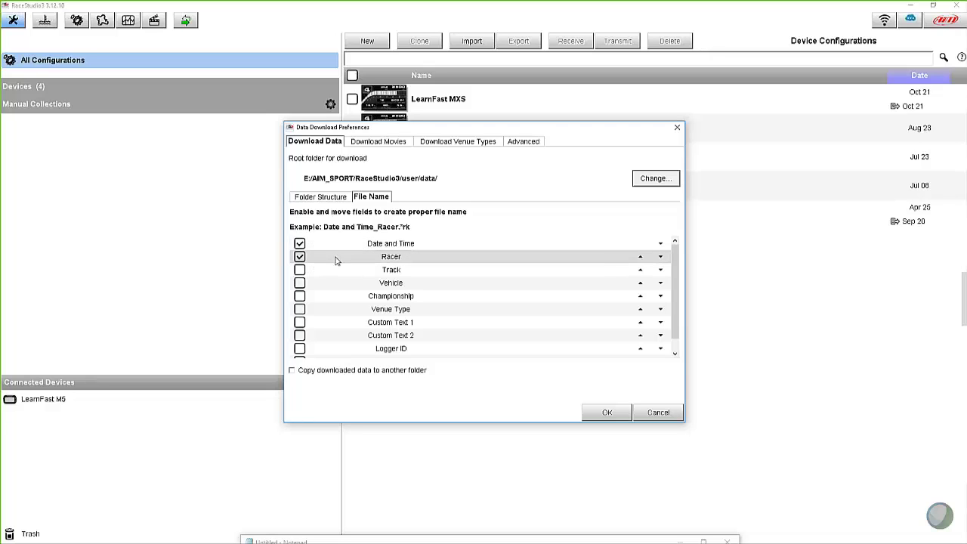
{"action": "left_click", "coordinate": [641, 259]}
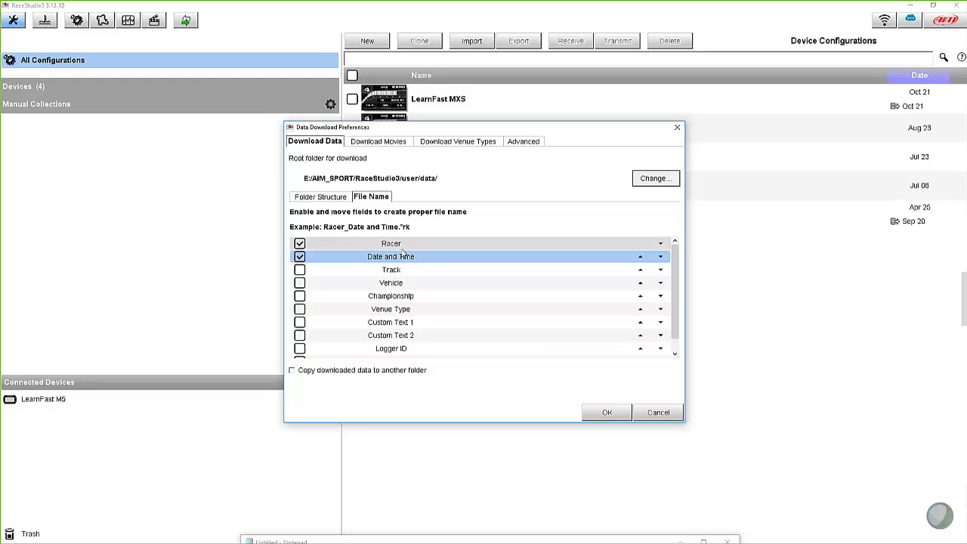
{"action": "left_click", "coordinate": [640, 257]}
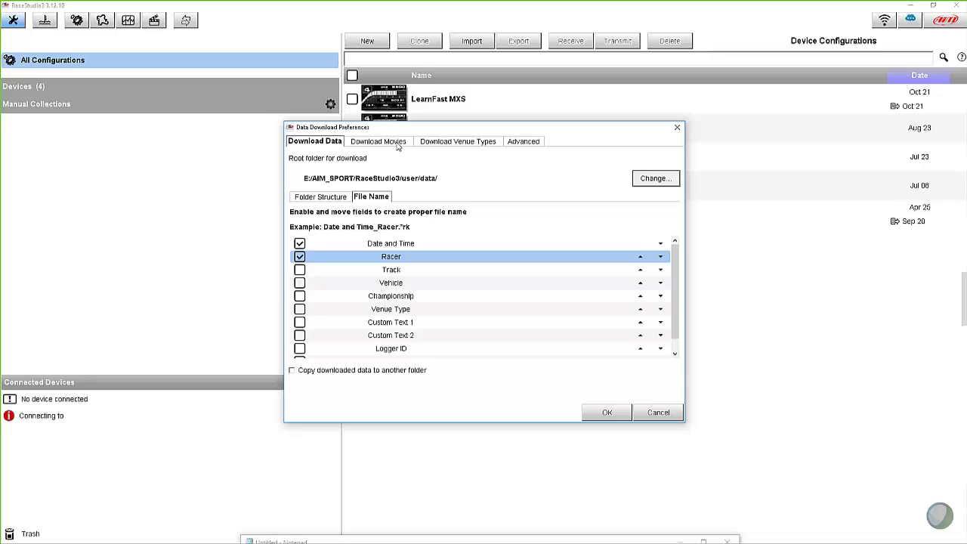
Step: Show the Download Venue Types tab of Data Download Preferences
{"action": "left_click", "coordinate": [458, 144]}
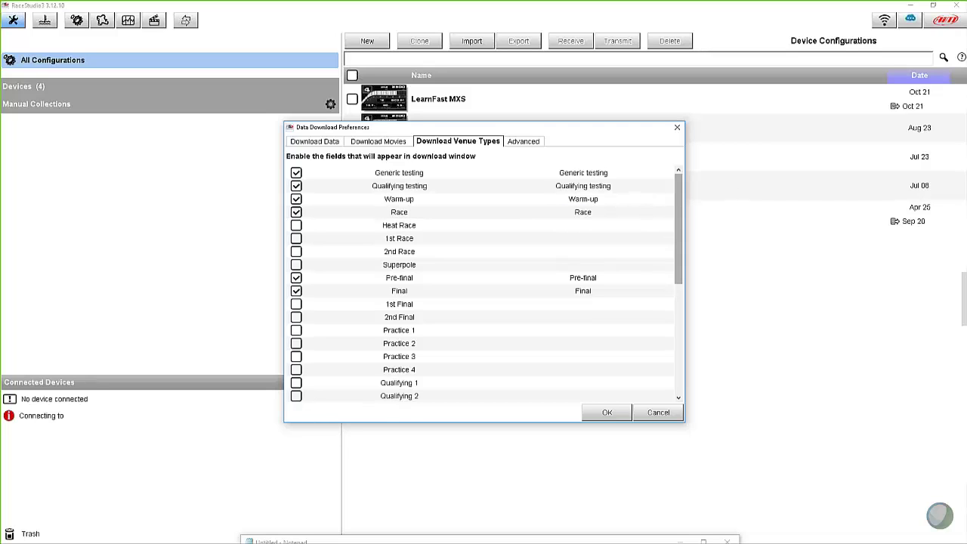
Step: Tick Superpole further down the venue type list
{"action": "left_click_drag", "start_coordinate": [680, 196], "coordinate": [677, 246]}
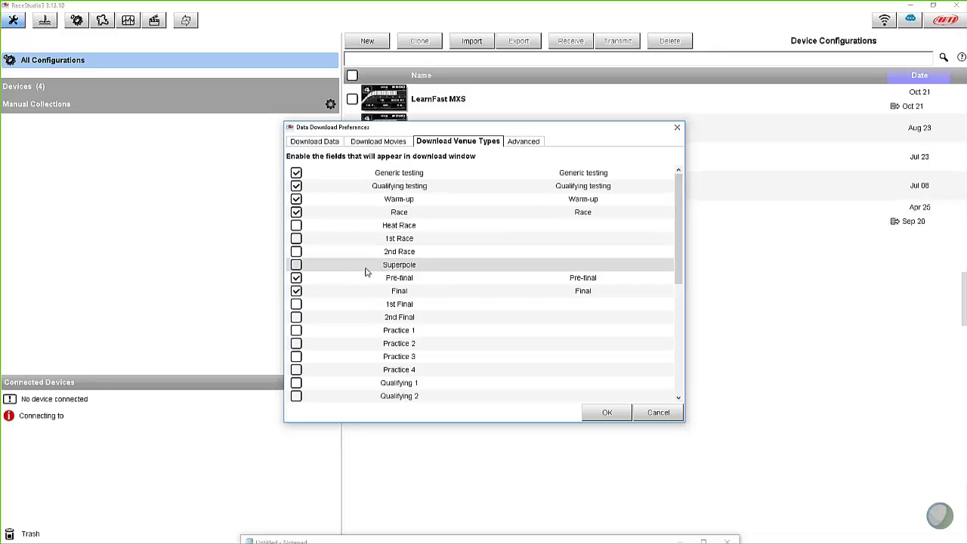
{"action": "left_click", "coordinate": [296, 265]}
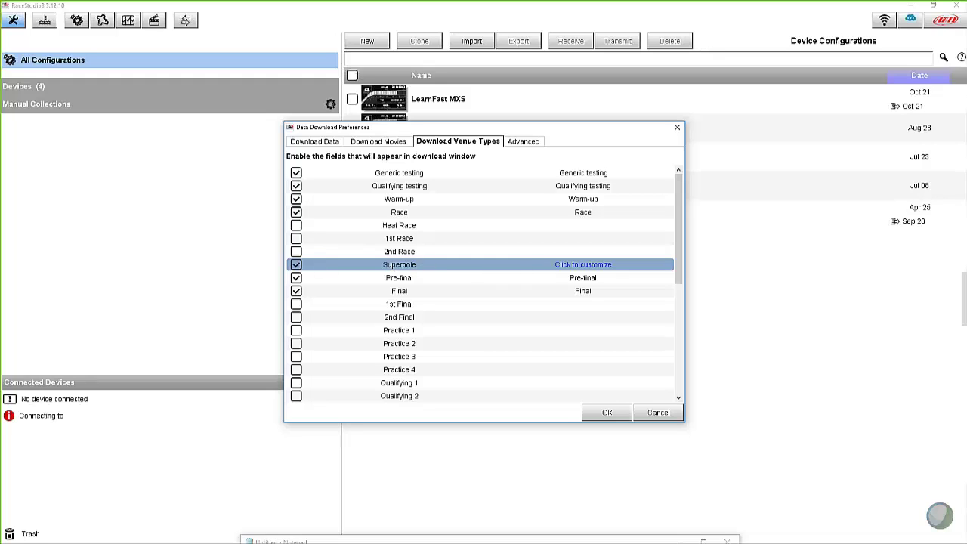
Step: Relabel the Superpole venue type as 'Final Qual' and show the Advanced download options
{"action": "left_click", "coordinate": [597, 268]}
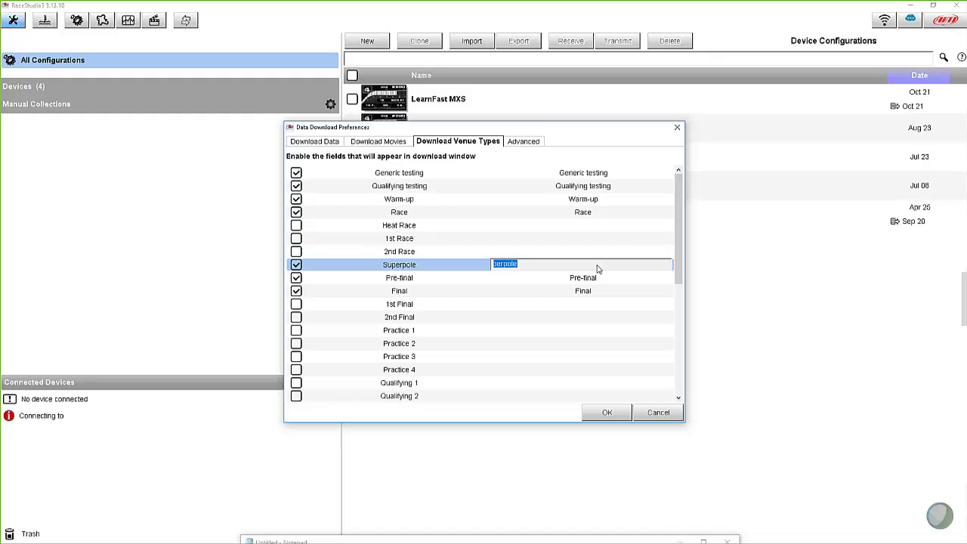
{"action": "type", "text": "Final Qual"}
{"action": "key", "text": "Return"}
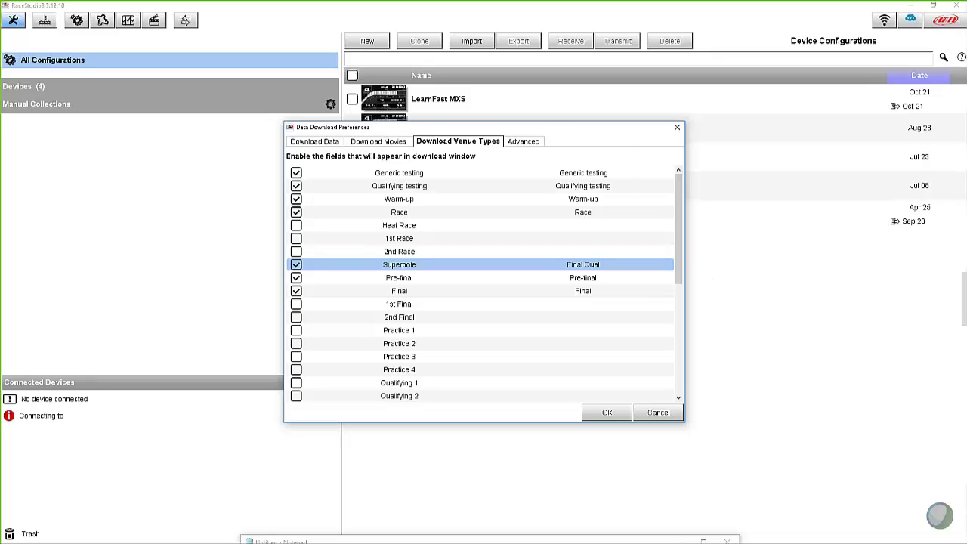
{"action": "left_click", "coordinate": [528, 143]}
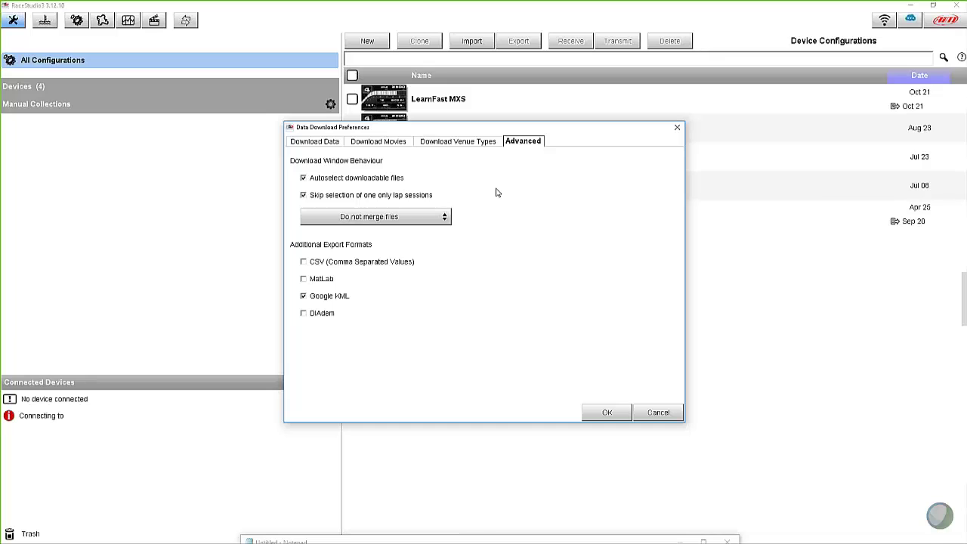
Step: Choose 'Do not merge files' in the file merging dropdown
{"action": "left_click", "coordinate": [443, 217]}
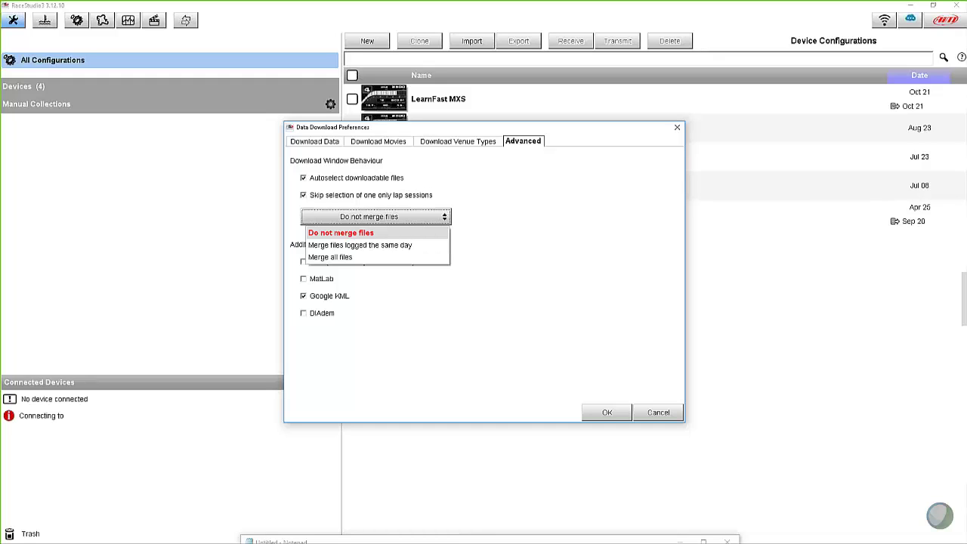
{"action": "left_click", "coordinate": [488, 259]}
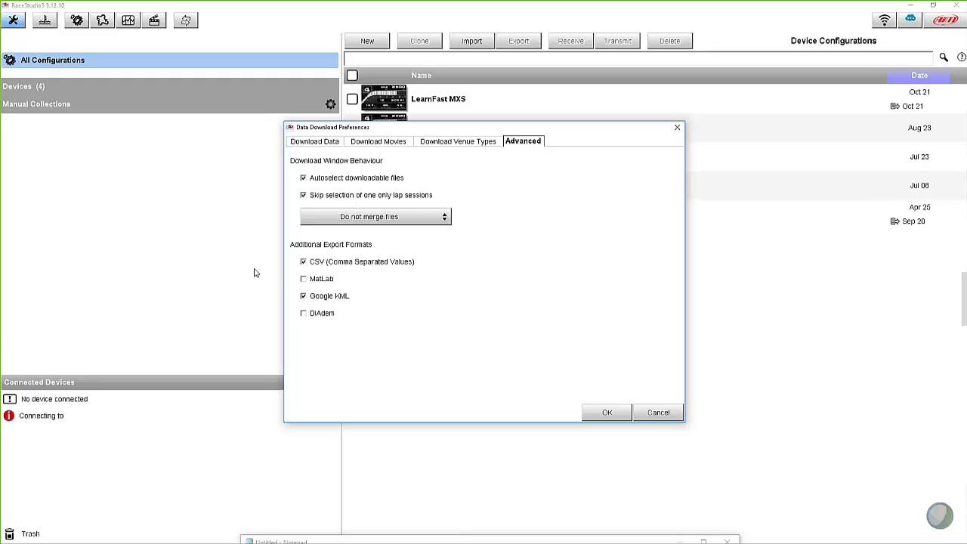
Step: Turn off CSV export, check the Download Data file-name settings, and save with OK
{"action": "left_click", "coordinate": [303, 262]}
{"action": "left_click", "coordinate": [323, 142]}
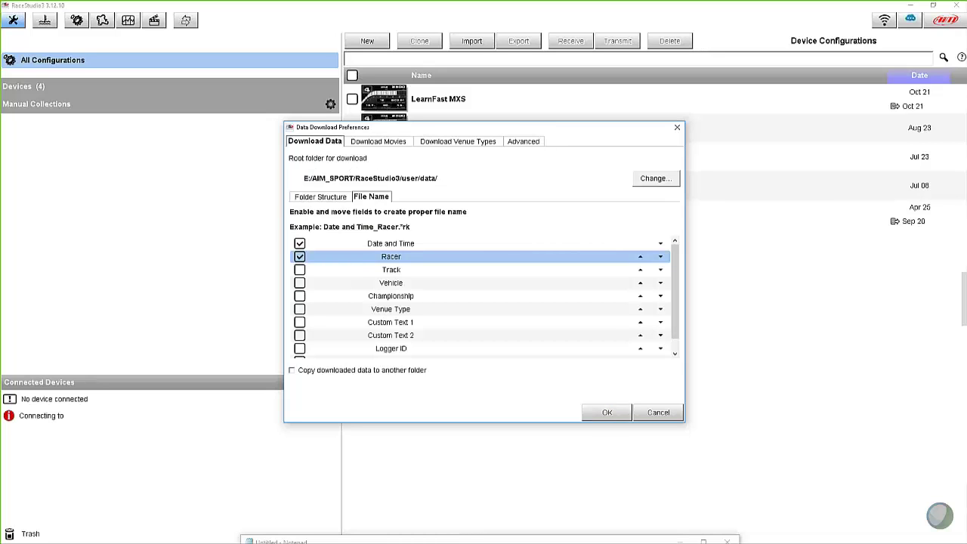
{"action": "left_click", "coordinate": [608, 413]}
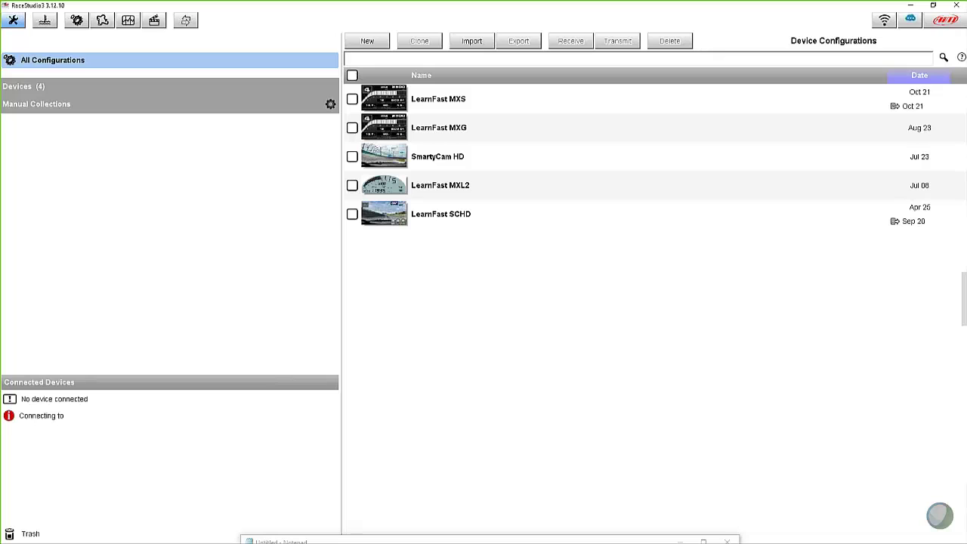
Step: Connect to the AiM-MYC5-000102-LearnFast M5 WiFi network
{"action": "left_click", "coordinate": [884, 27]}
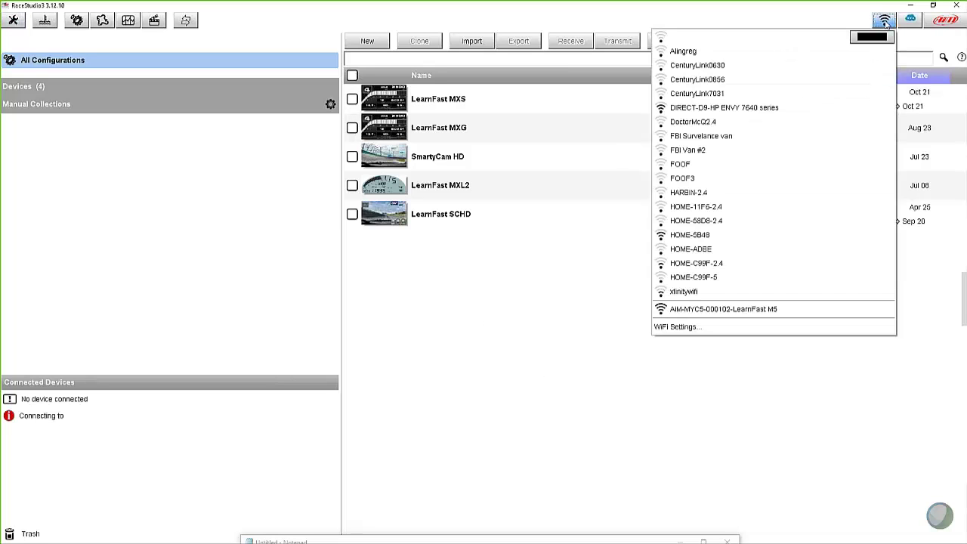
{"action": "left_click", "coordinate": [725, 309]}
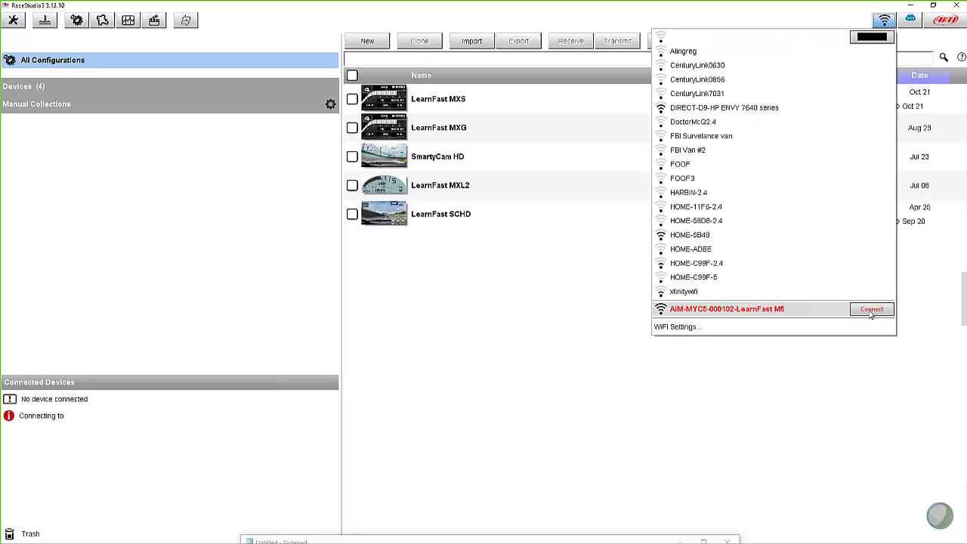
{"action": "left_click", "coordinate": [871, 310]}
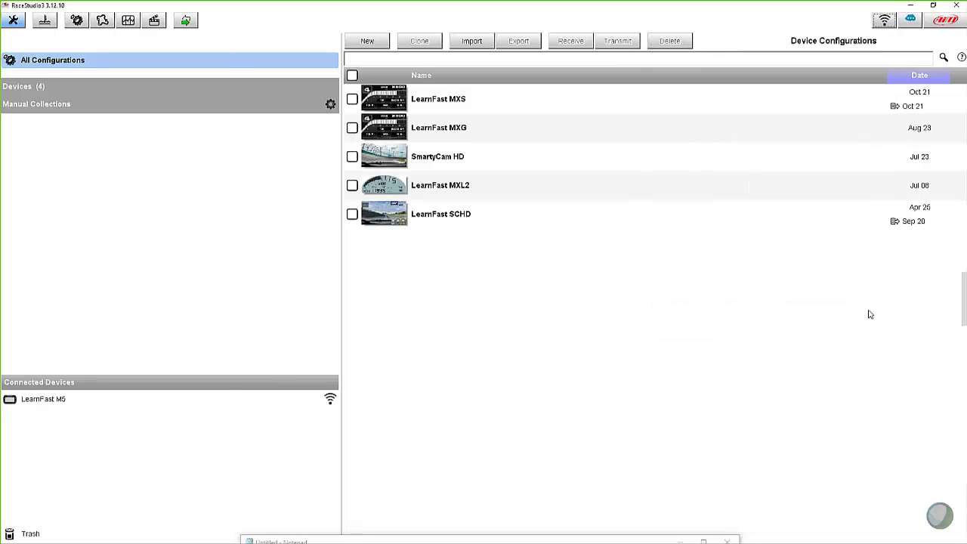
{"action": "left_click", "coordinate": [155, 60]}
Step: Open the LearnFast M5 on the Devices page and tick the Dec 03 session a_0042.xrz
{"action": "left_click", "coordinate": [187, 21]}
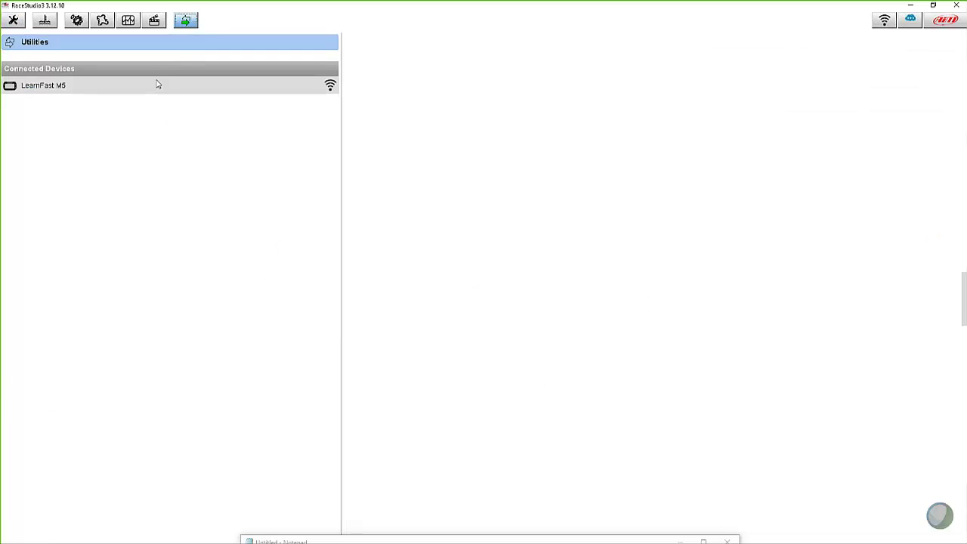
{"action": "left_click", "coordinate": [155, 85]}
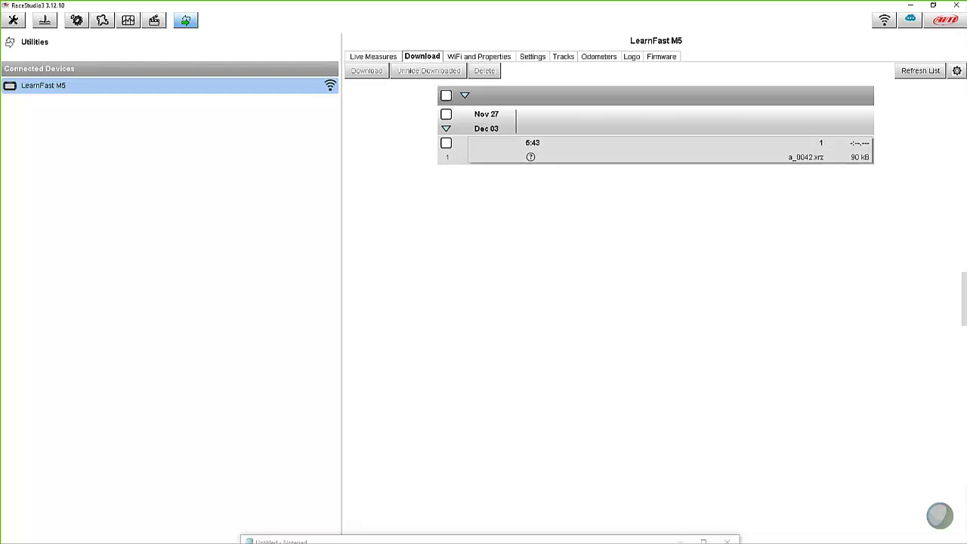
{"action": "left_click", "coordinate": [445, 144]}
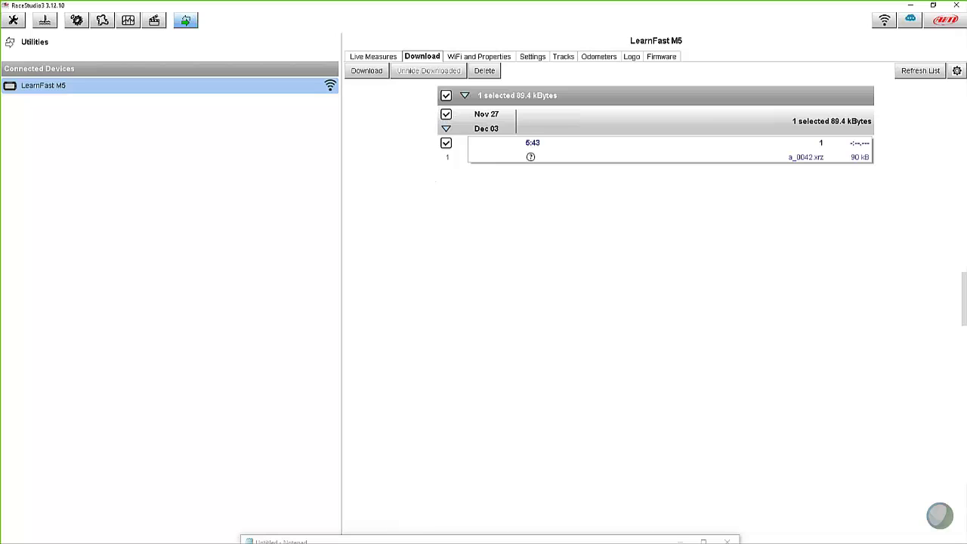
Step: Start the session download and set venue type Race with the comment 'Test'
{"action": "left_click", "coordinate": [367, 71]}
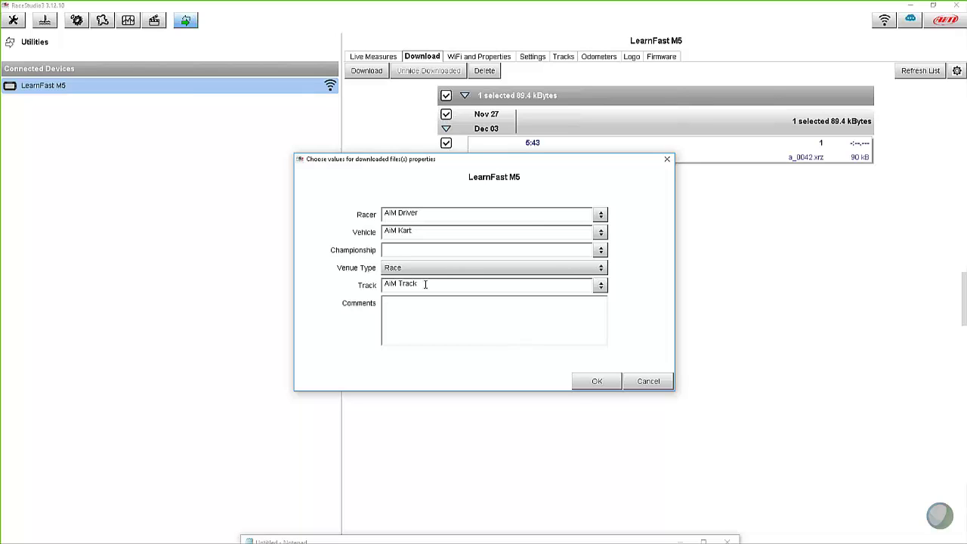
{"action": "left_click", "coordinate": [601, 269]}
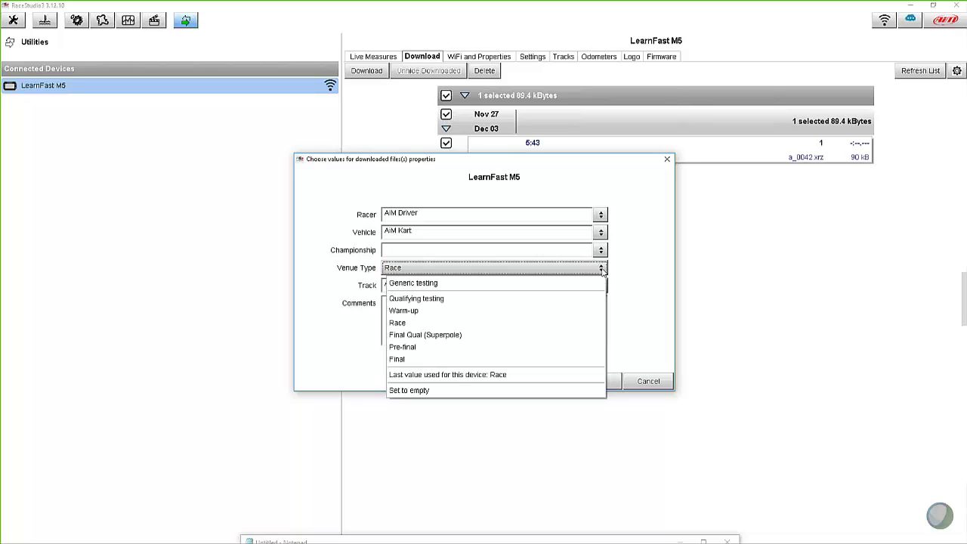
{"action": "left_click", "coordinate": [411, 322]}
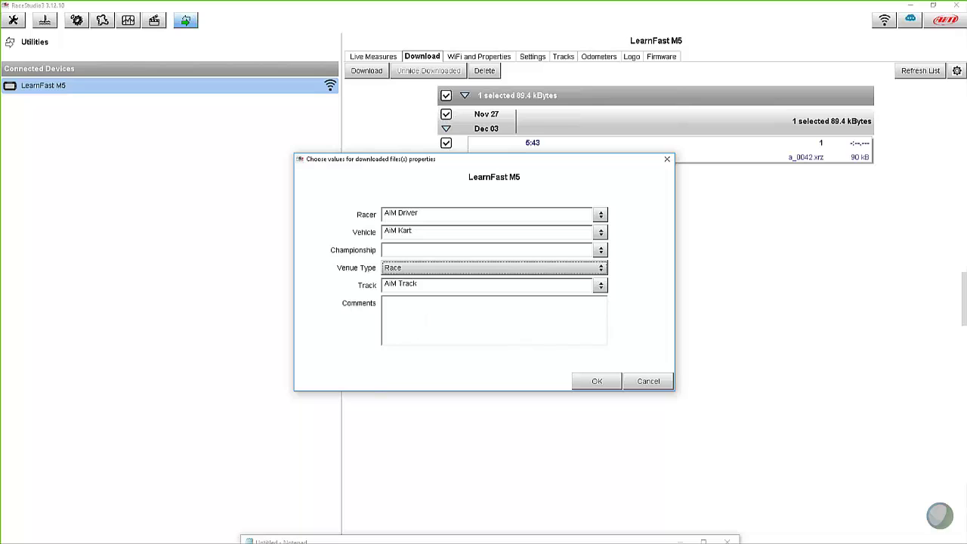
{"action": "left_click", "coordinate": [400, 308]}
{"action": "type", "text": "Test"}
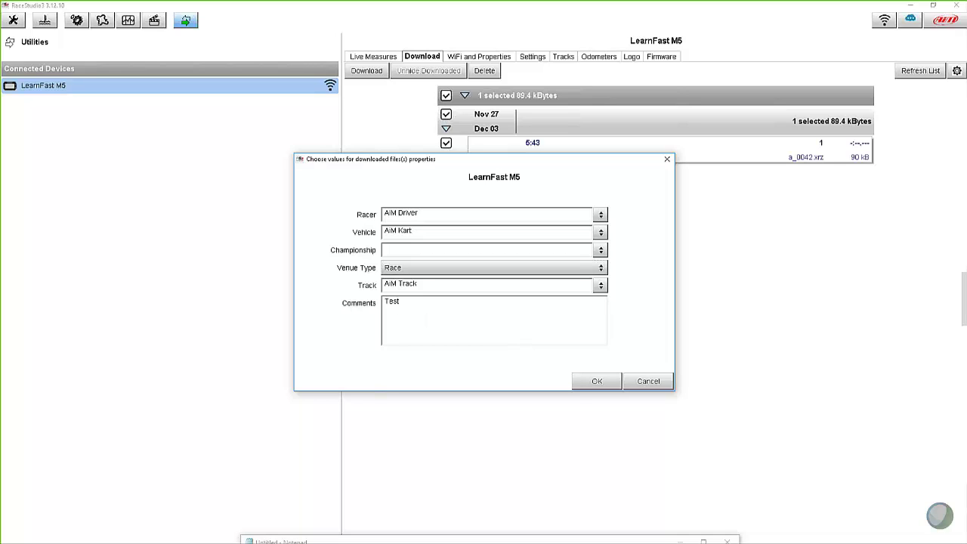
{"action": "type", "text": ", B"}
{"action": "type", "text": "psi"}
Step: Download the session, then briefly show downloaded sessions to confirm it is marked Already Downloaded
{"action": "left_click", "coordinate": [596, 381]}
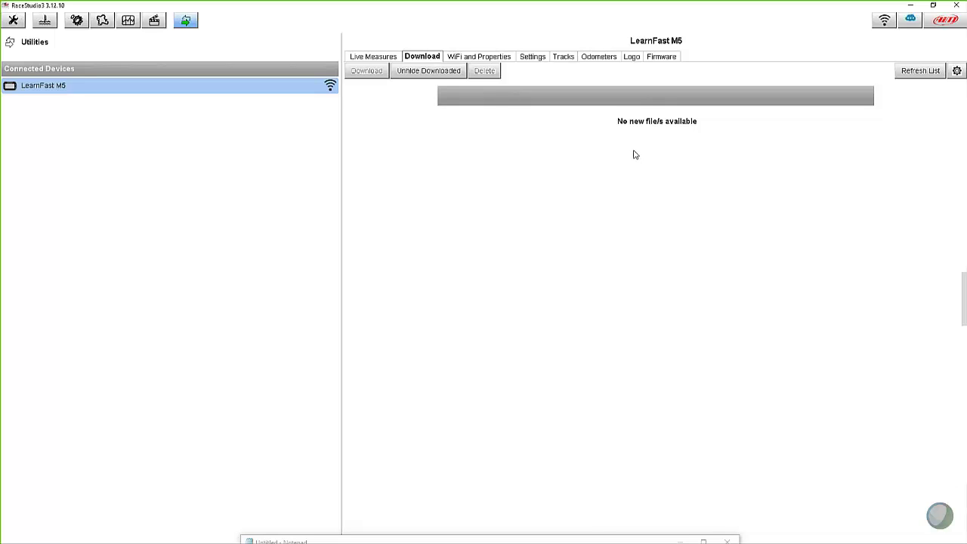
{"action": "left_click", "coordinate": [422, 72]}
{"action": "left_click", "coordinate": [420, 72]}
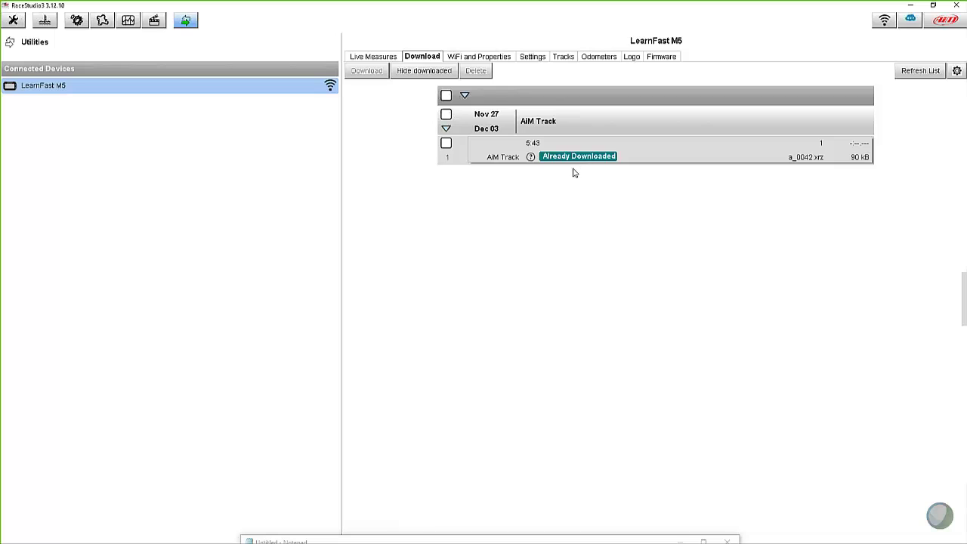
{"action": "left_click", "coordinate": [415, 72]}
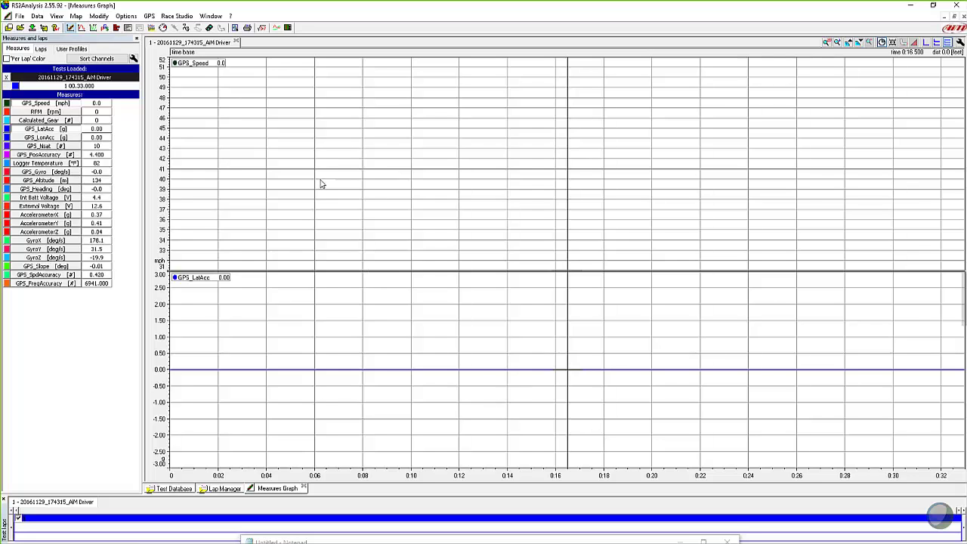
Step: List all tests, select 20161129_174315_AIM Driver, widen the Track column, then minimise RS2Analysis
{"action": "left_click", "coordinate": [236, 43]}
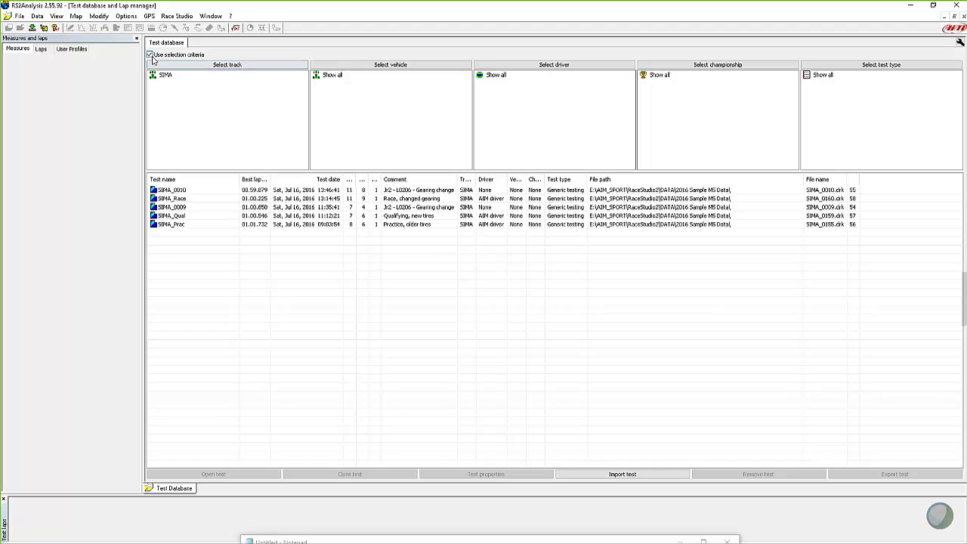
{"action": "left_click", "coordinate": [151, 55]}
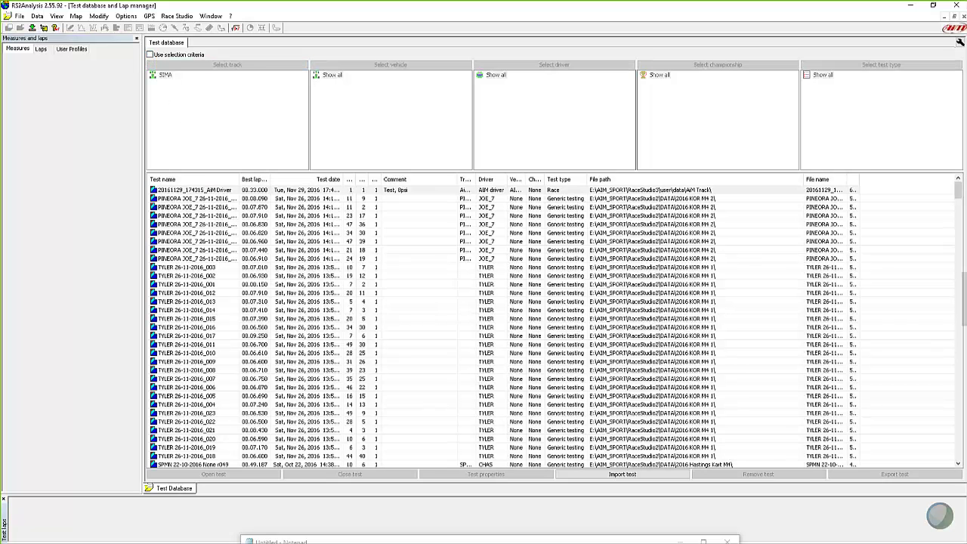
{"action": "left_click", "coordinate": [204, 190]}
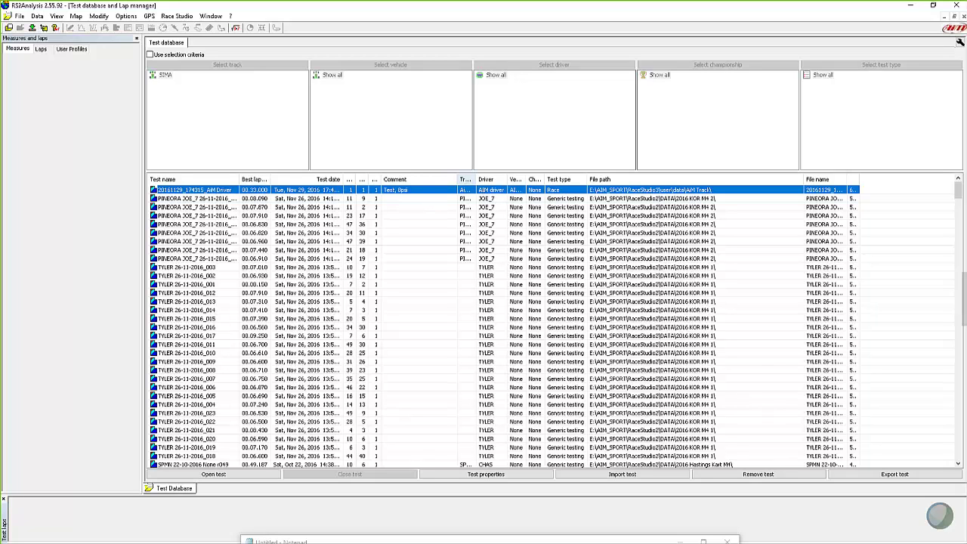
{"action": "left_click_drag", "start_coordinate": [477, 182], "coordinate": [509, 182]}
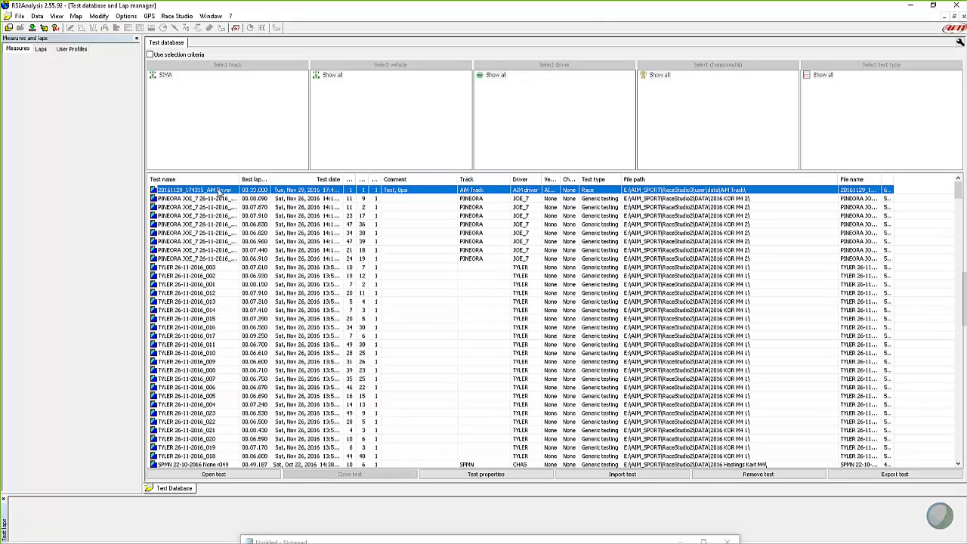
{"action": "left_click", "coordinate": [910, 5]}
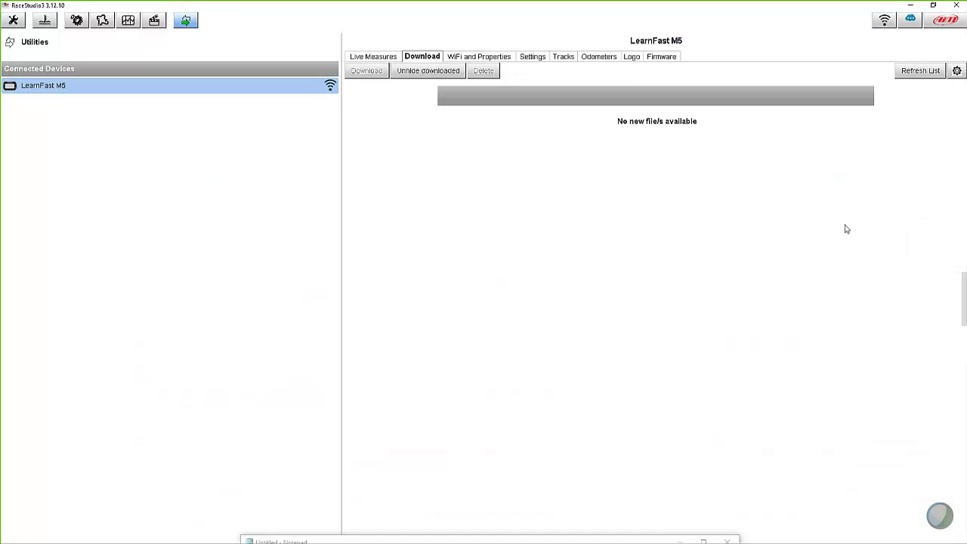